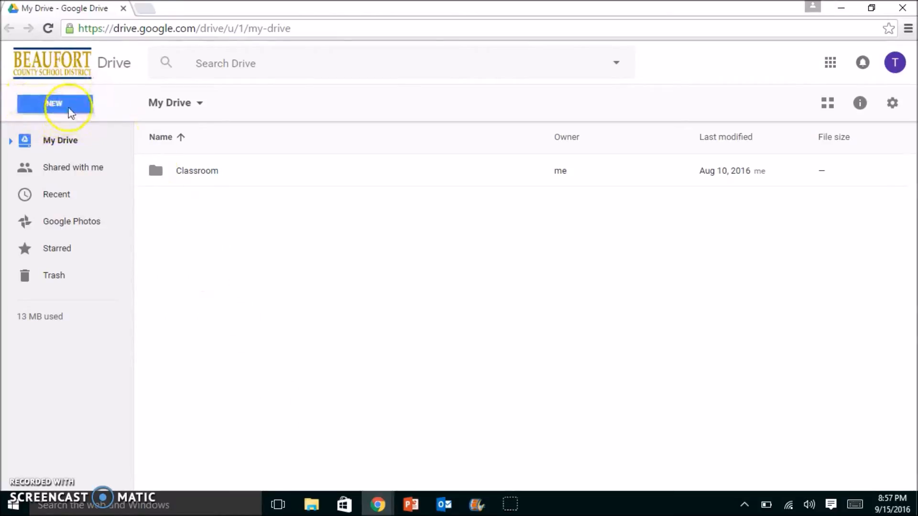
# Create a new Google Sheets spreadsheet from Drive and name it "Practice Data for Tutorial".
pyautogui.click(51, 100)
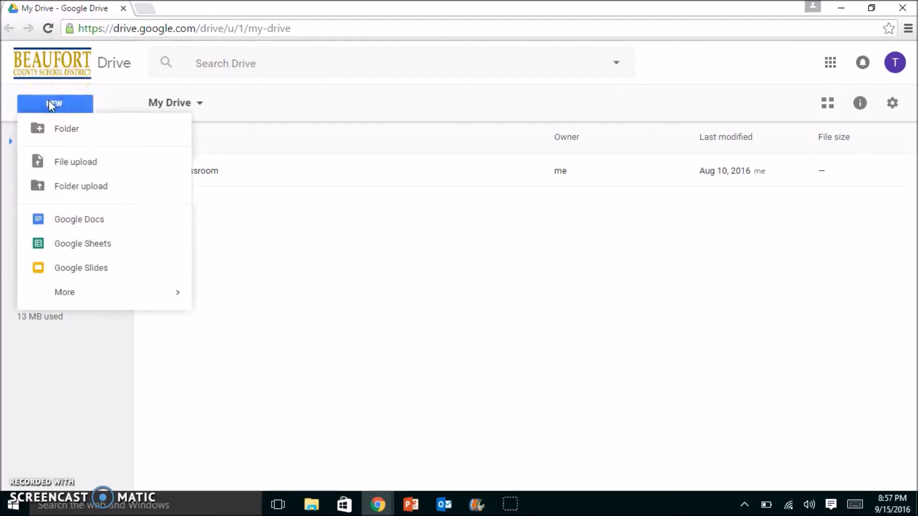
pyautogui.click(67, 245)
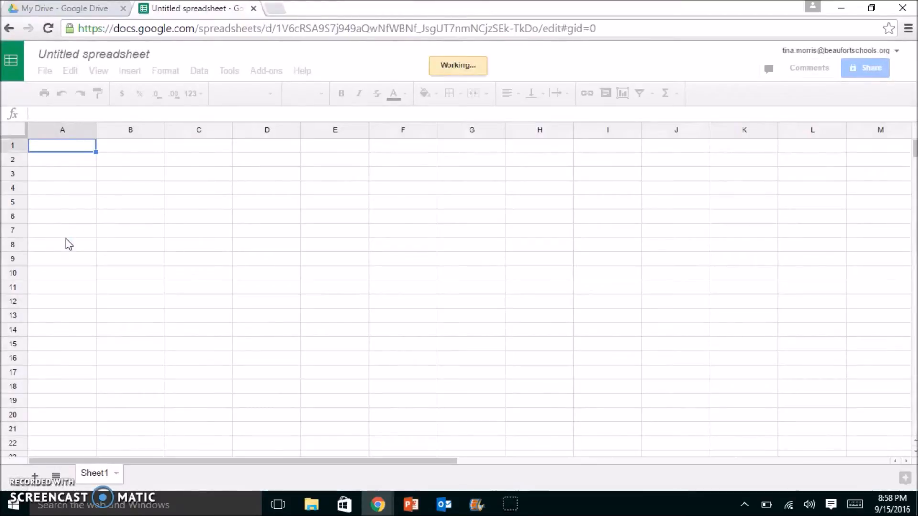
pyautogui.click(94, 54)
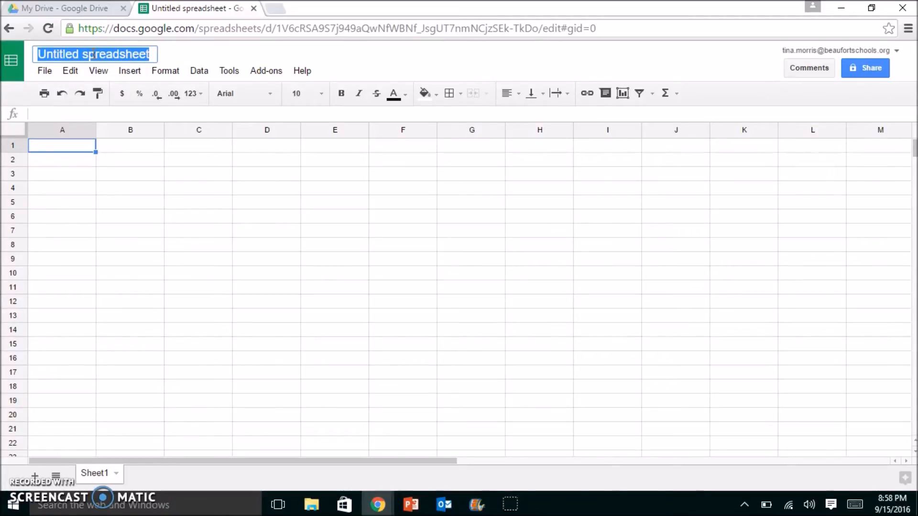
pyautogui.write('Practice Da')
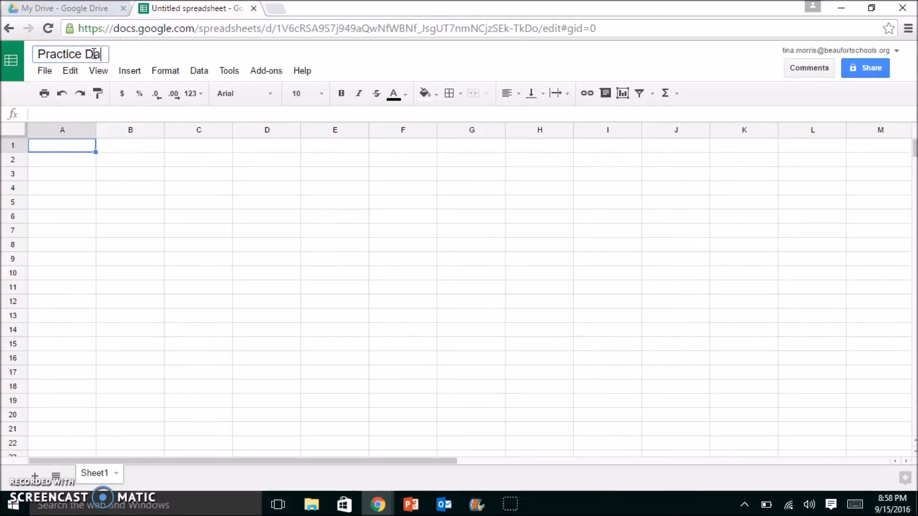
pyautogui.write('ta for Tutorial')
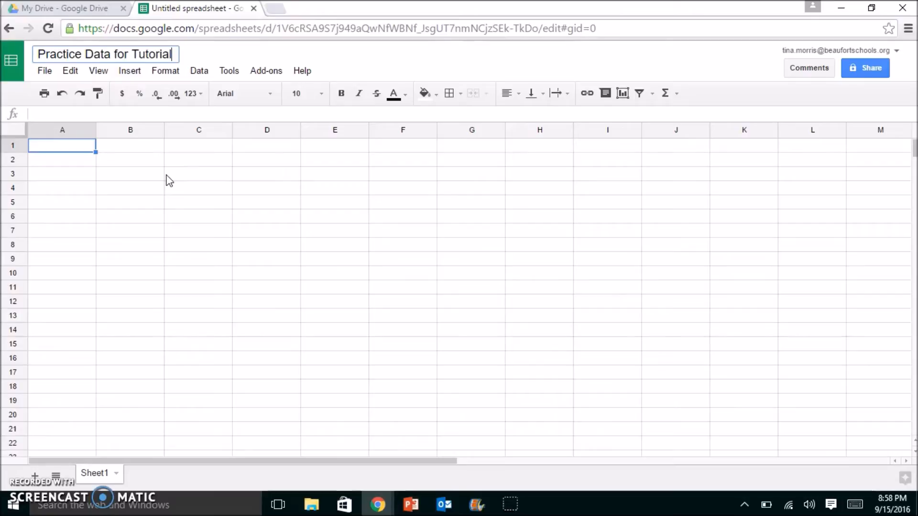
# Enter Cats with 15 in row 1 and Dogs with 30 in row 2, using columns A and B.
pyautogui.click(76, 150)
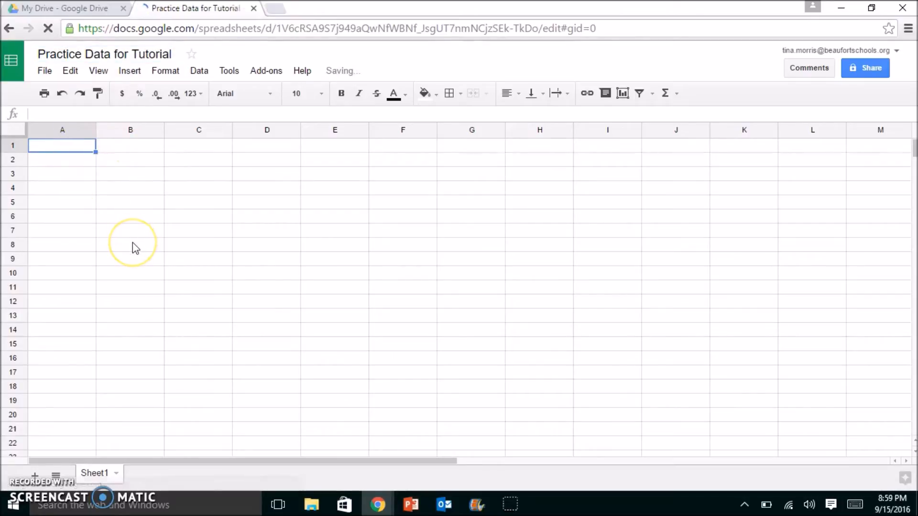
pyautogui.write('Cats')
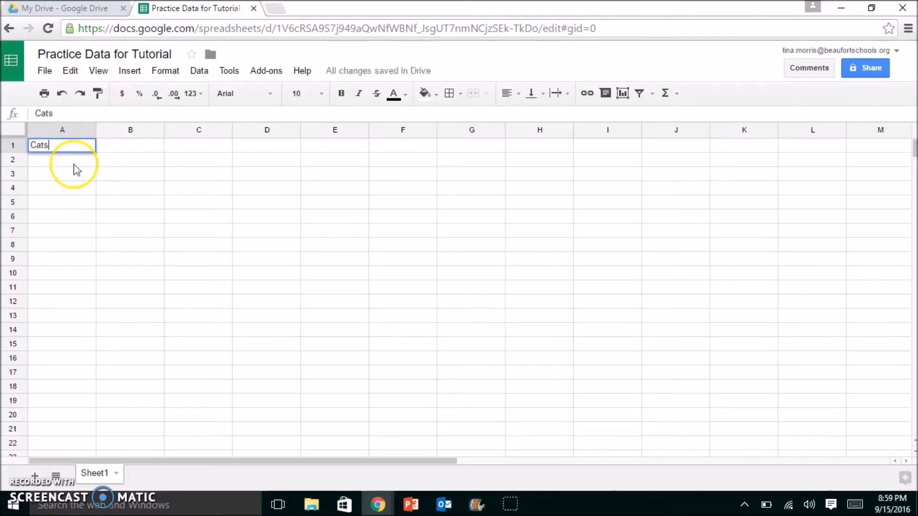
pyautogui.click(131, 144)
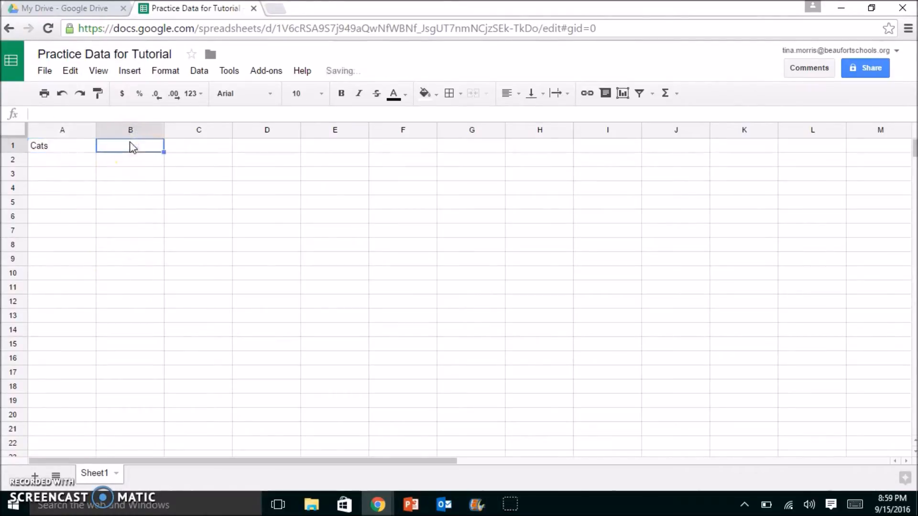
pyautogui.write('15')
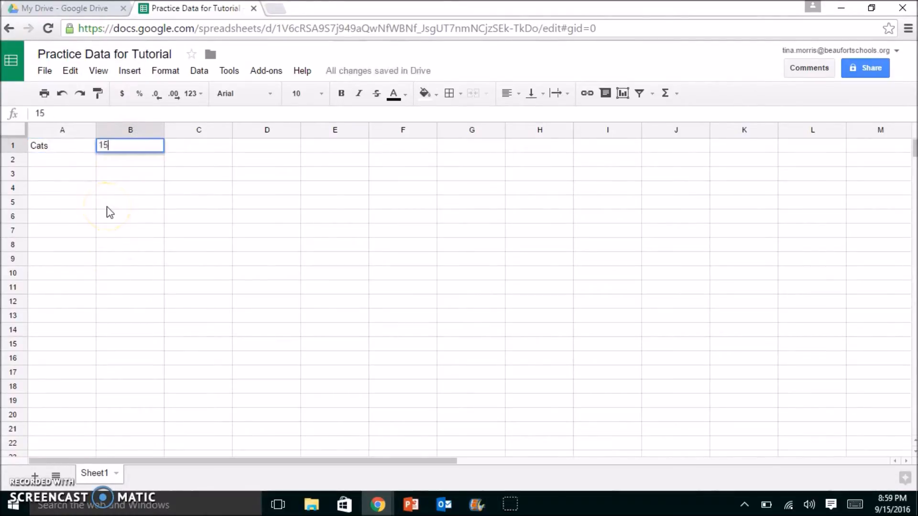
pyautogui.click(67, 162)
pyautogui.write('D')
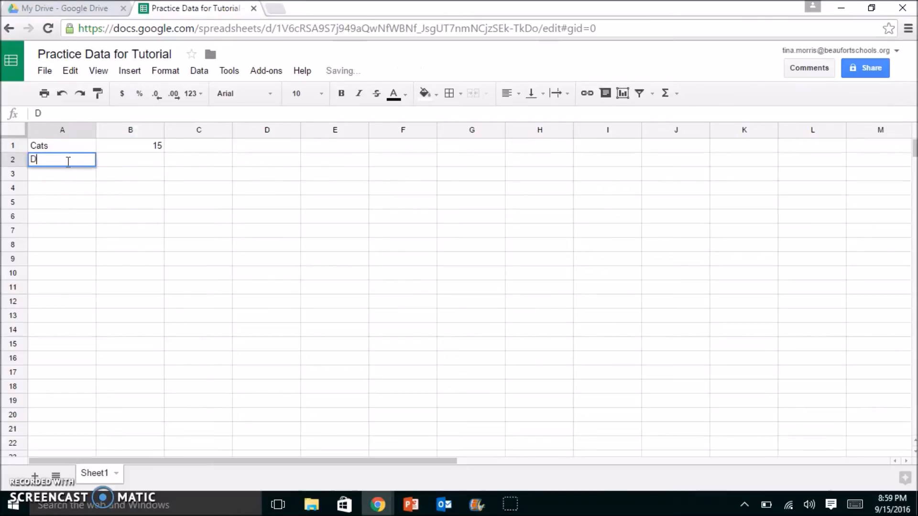
pyautogui.write('ogs')
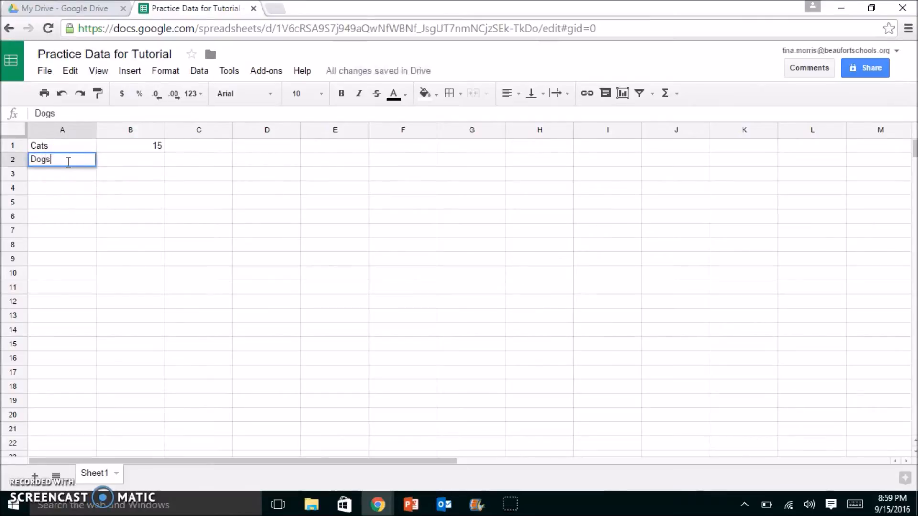
pyautogui.click(115, 160)
pyautogui.write('30')
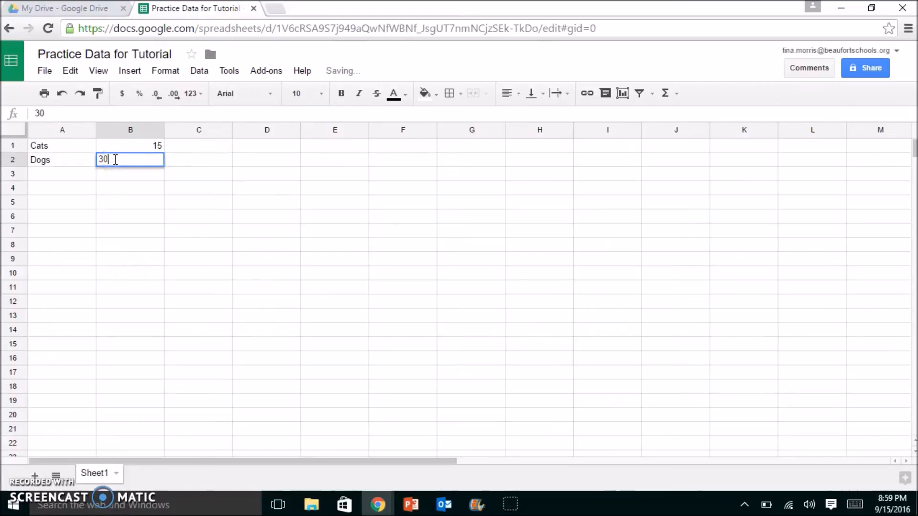
# Enter Fish with 5 in row 3 and Snakes with 1 in row 4 of columns A and B.
pyautogui.click(77, 178)
pyautogui.write('Fish')
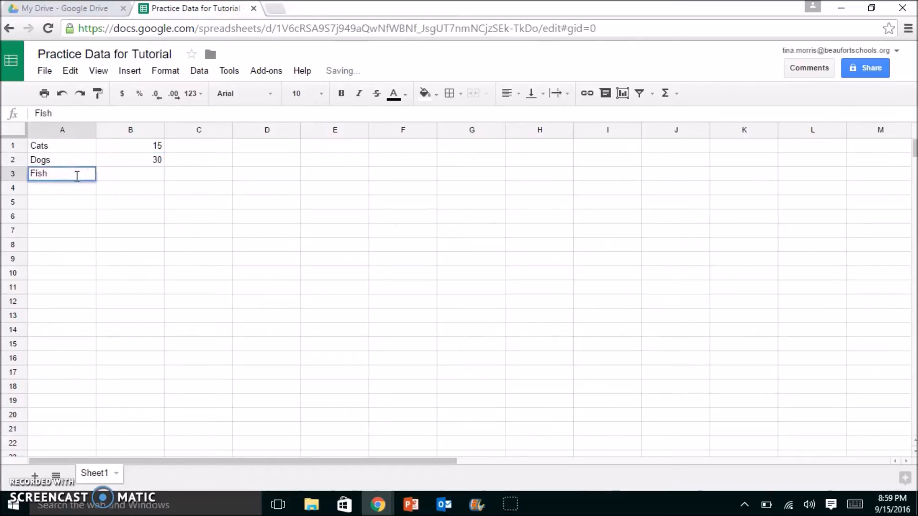
pyautogui.press('Tab')
pyautogui.write('5')
pyautogui.press('Return')
pyautogui.press('Left')
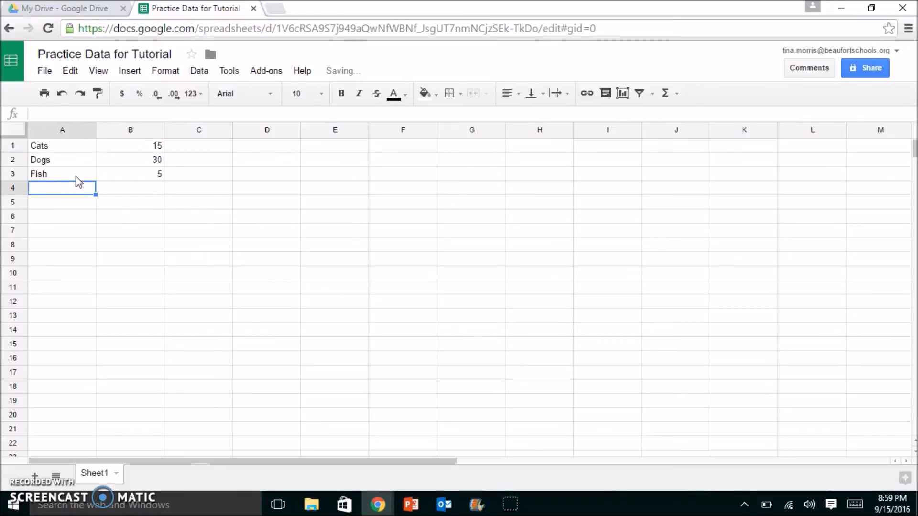
pyautogui.write('Snake')
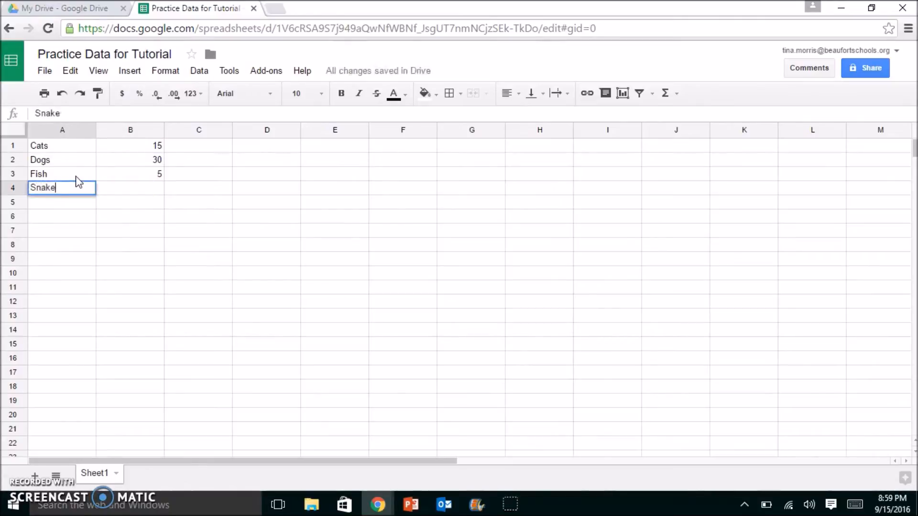
pyautogui.write('s')
pyautogui.press('Tab')
pyautogui.write('1')
pyautogui.press('Return')
pyautogui.press('Left')
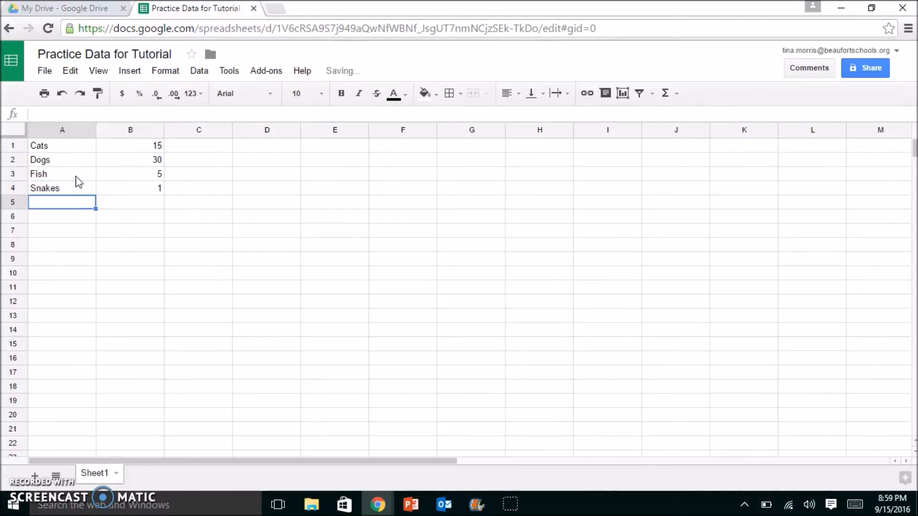
# Enter Birds in A5 with the value 3 in B5.
pyautogui.write('Birds')
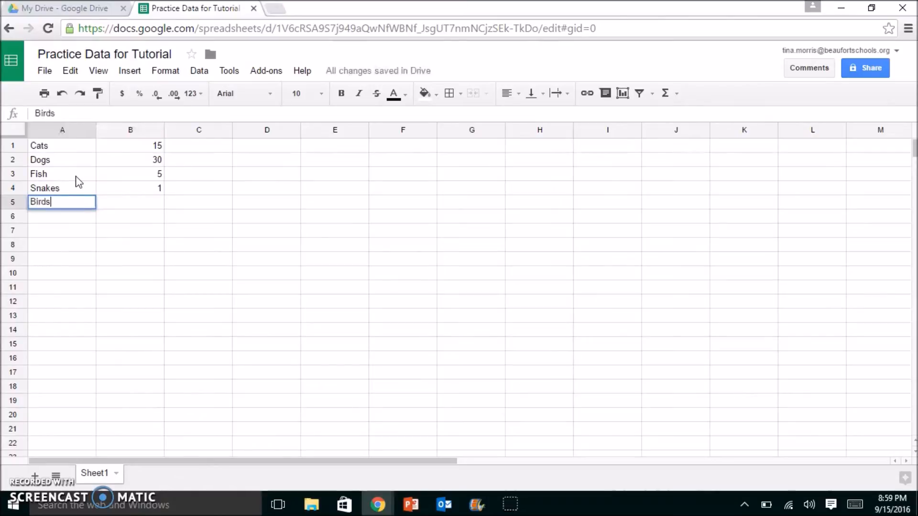
pyautogui.press('Tab')
pyautogui.write('3')
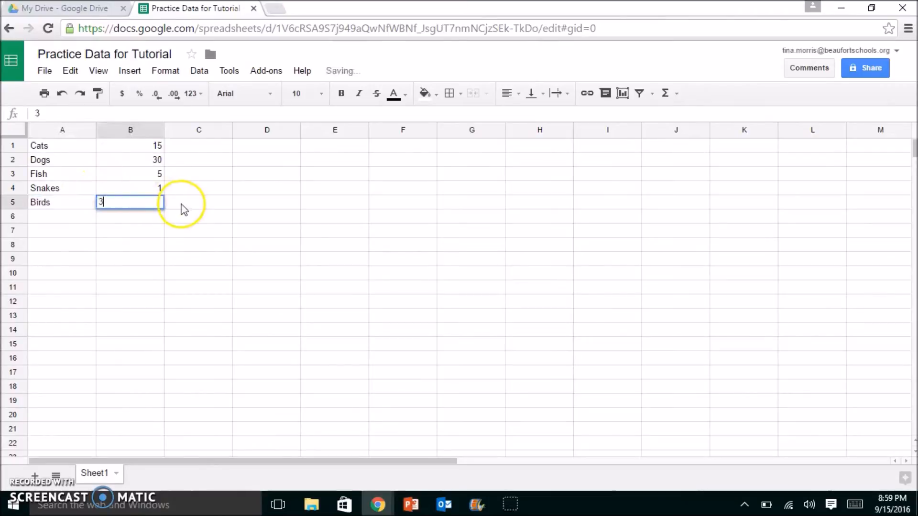
pyautogui.click(146, 245)
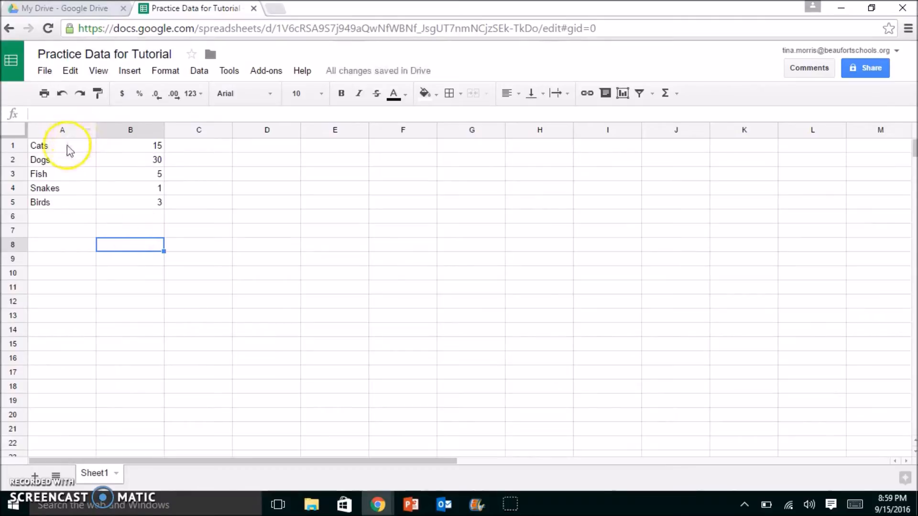
# Start a new chart from the pet data in A1:B5 and move the Chart Editor clear of the data.
pyautogui.moveTo(67, 145); pyautogui.dragTo(127, 202)
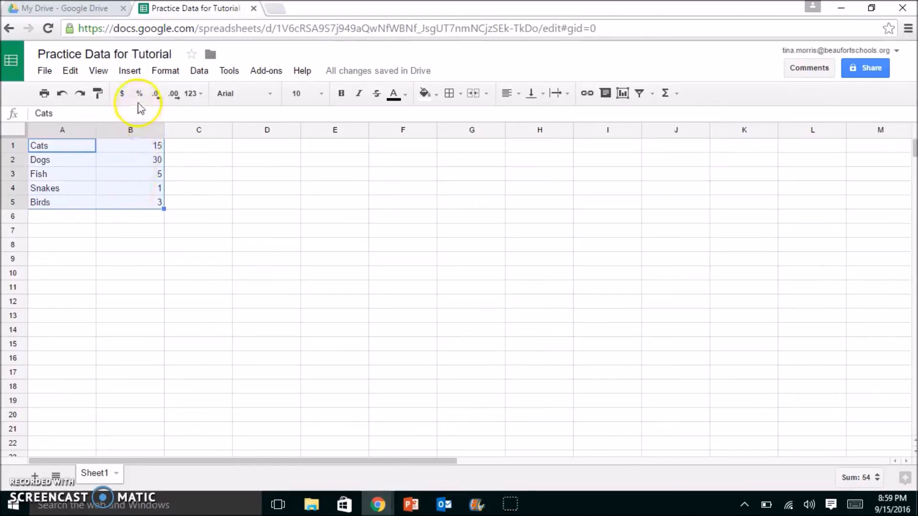
pyautogui.click(130, 72)
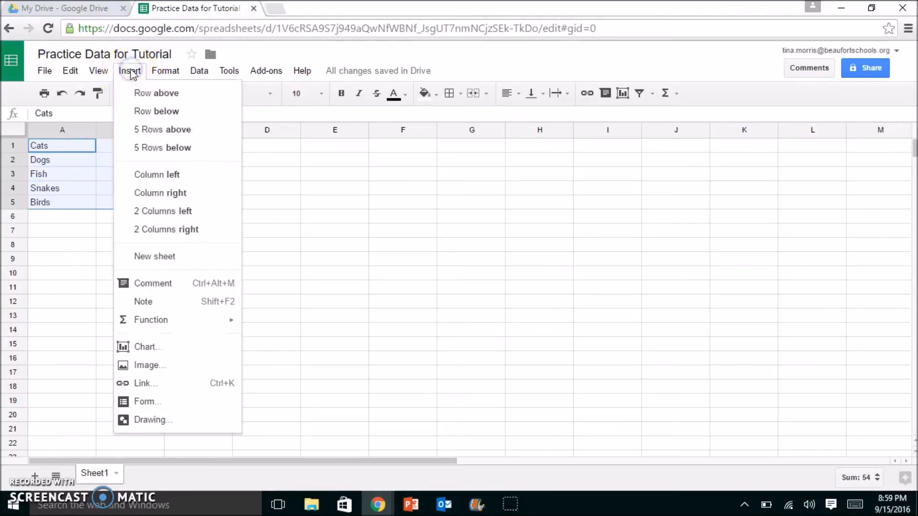
pyautogui.click(149, 354)
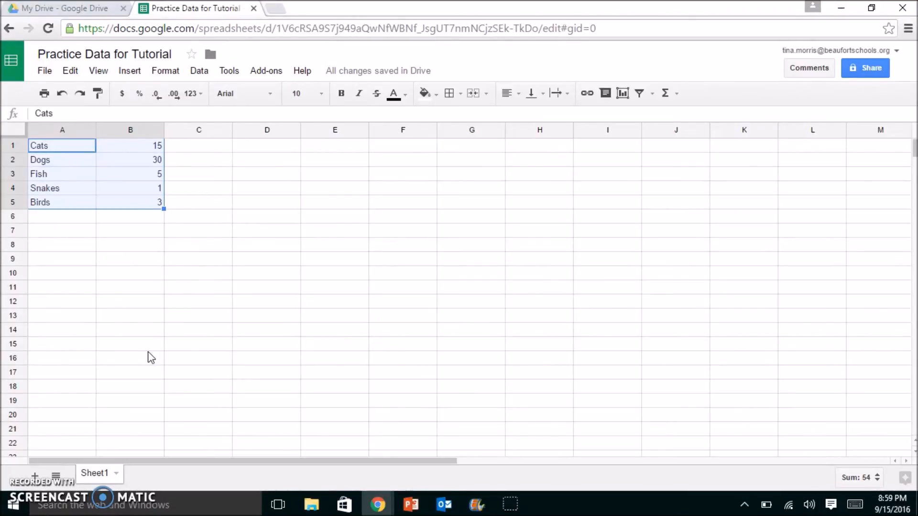
pyautogui.moveTo(354, 90); pyautogui.dragTo(429, 97)
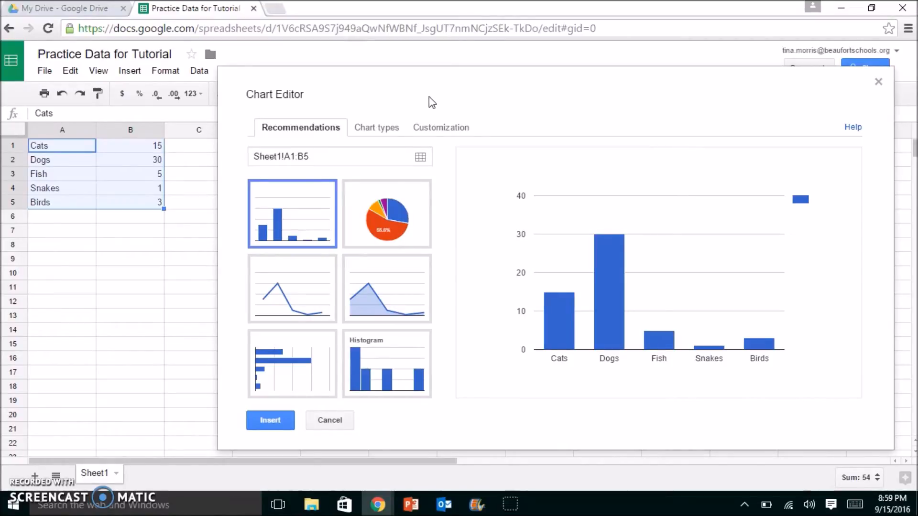
# Set the chart title to "Pet Types in Beaufort High" in the chart customization settings.
pyautogui.click(441, 129)
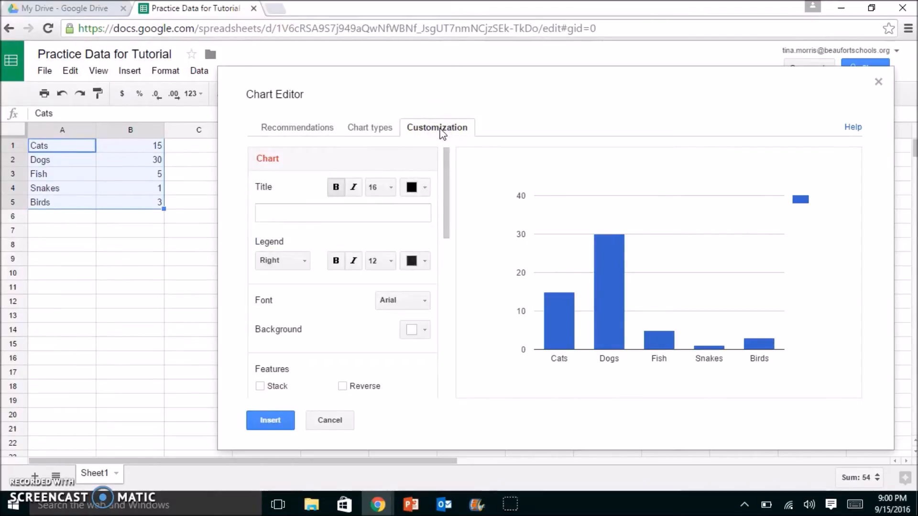
pyautogui.click(304, 214)
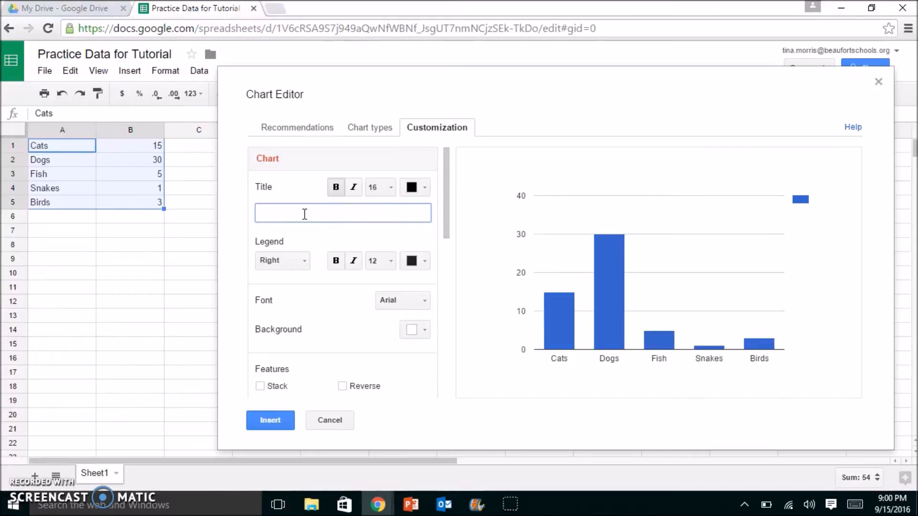
pyautogui.write('Pet Types in Beaufort High')
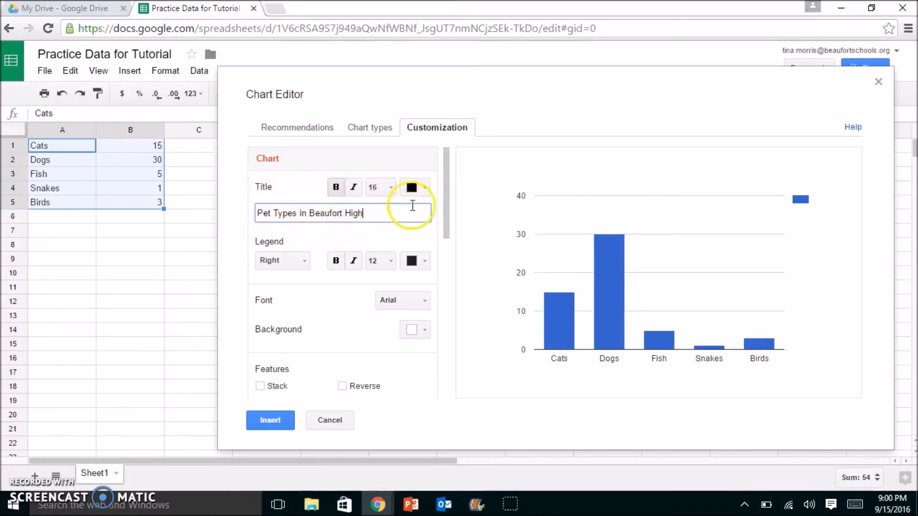
pyautogui.click(397, 237)
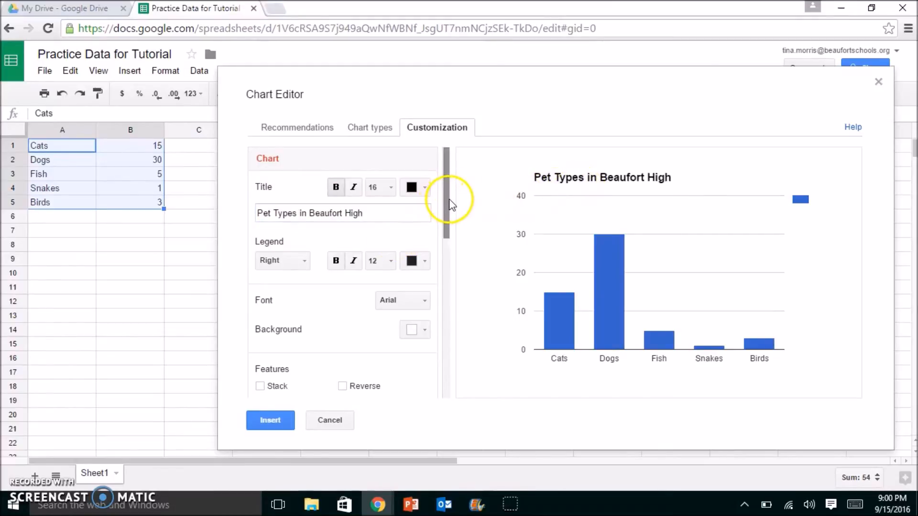
# Remove the chart's legend by setting it to None.
pyautogui.scroll(-3, 449, 204)
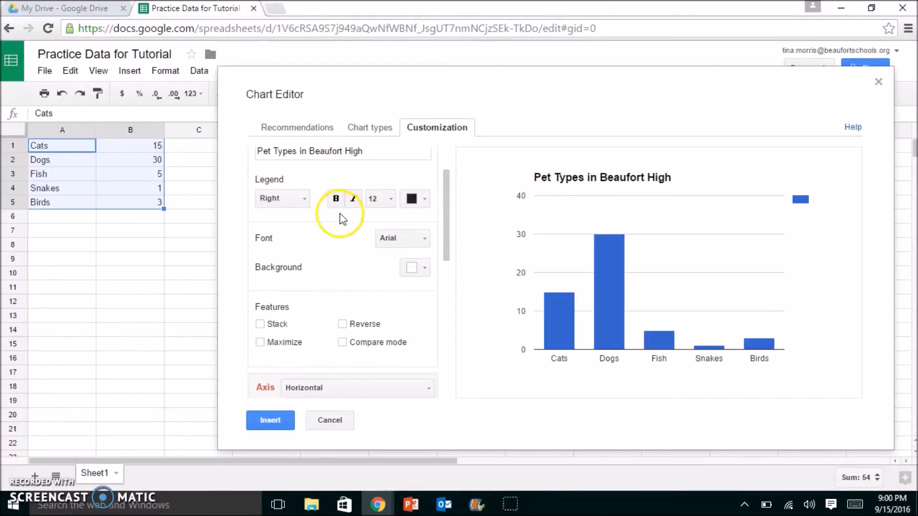
pyautogui.click(307, 199)
pyautogui.click(289, 311)
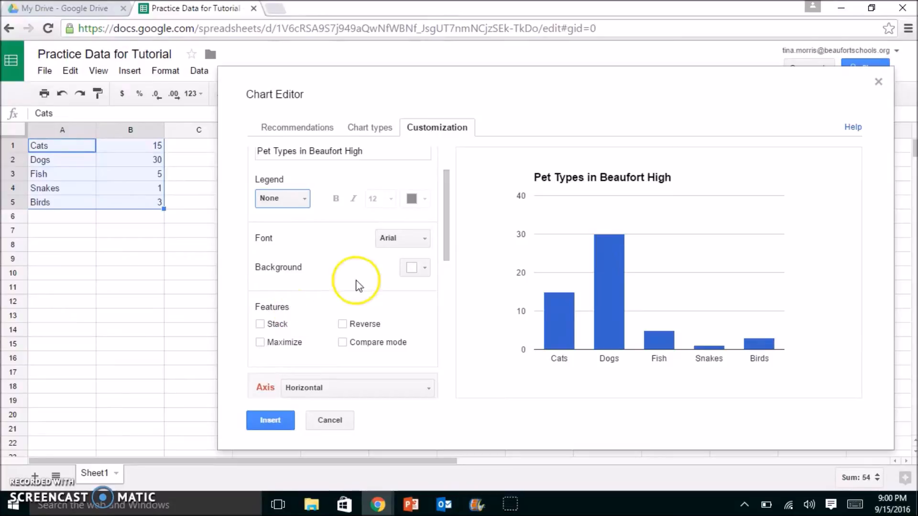
# Set the horizontal axis title to "Types of Pets".
pyautogui.moveTo(447, 226); pyautogui.dragTo(446, 298)
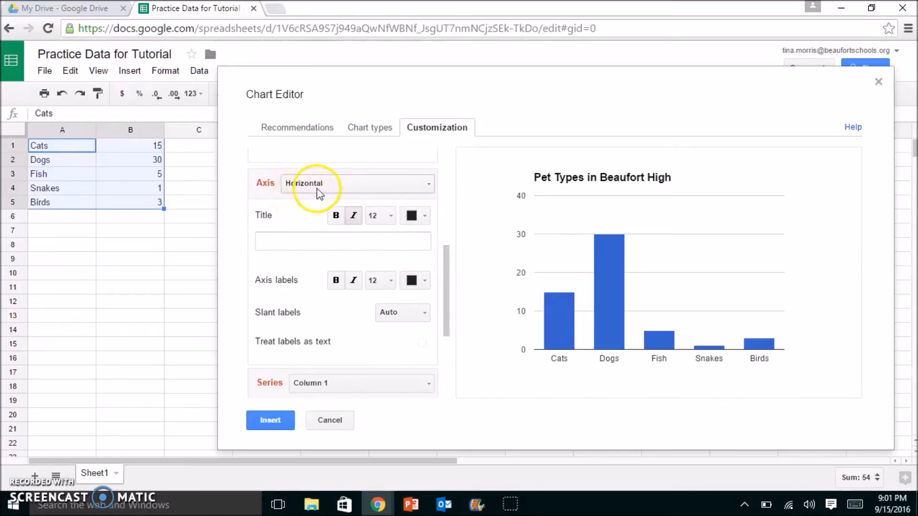
pyautogui.click(313, 242)
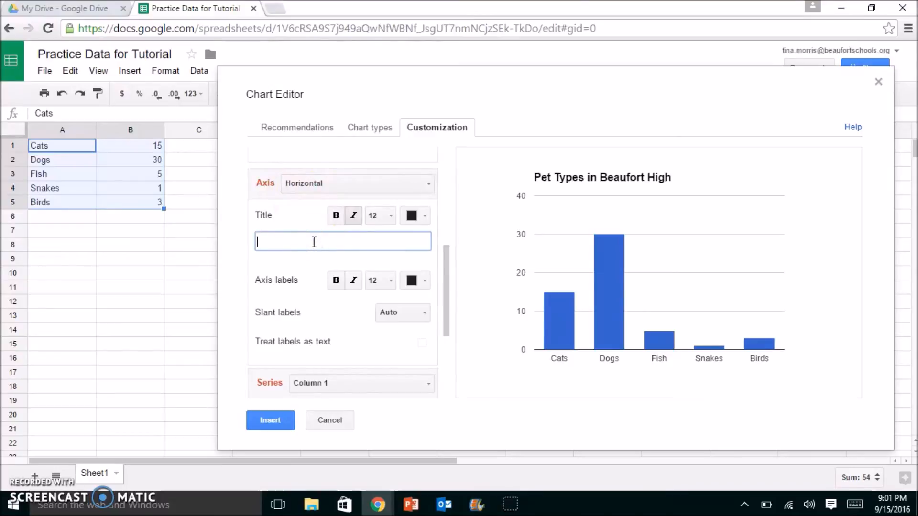
pyautogui.write('Types of Pets')
pyautogui.click(286, 260)
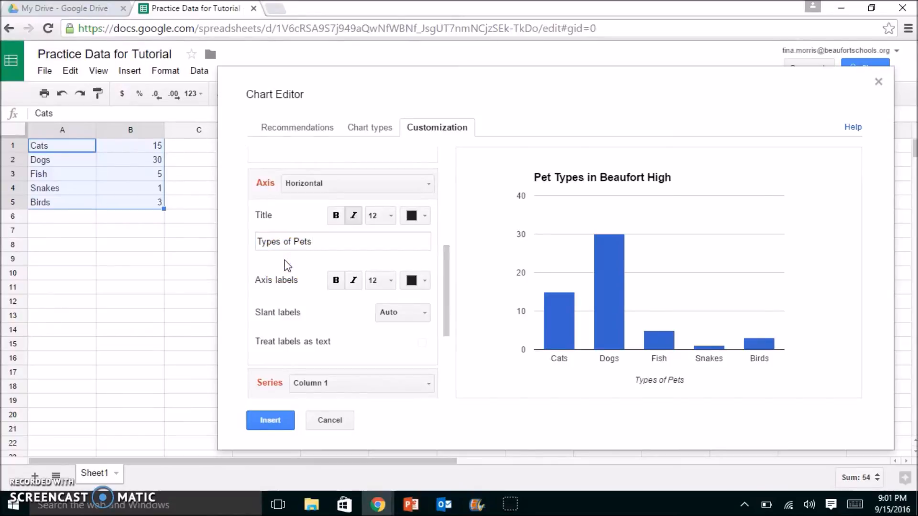
# Set the left vertical axis title to "Count".
pyautogui.click(427, 186)
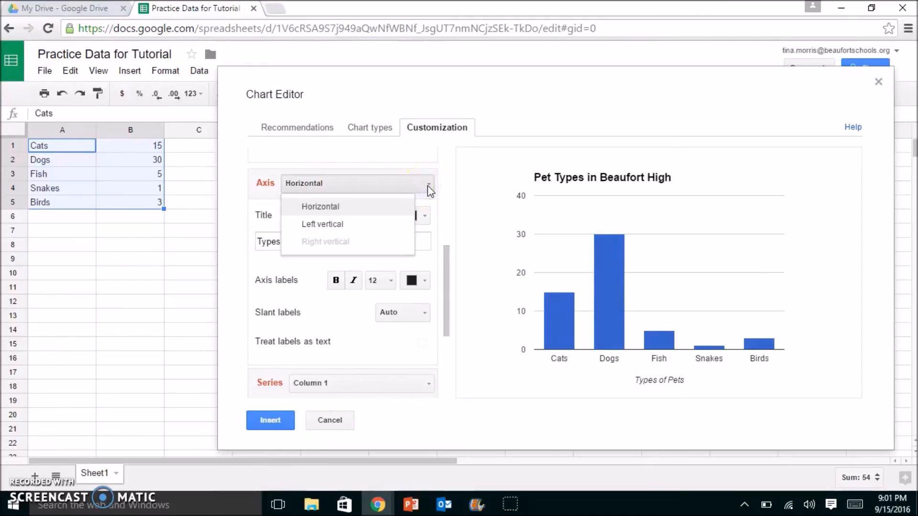
pyautogui.click(333, 232)
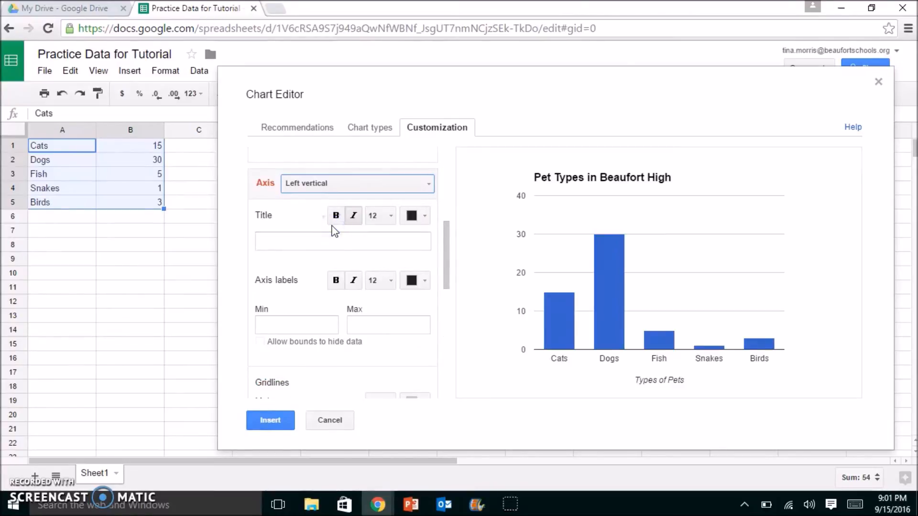
pyautogui.click(314, 240)
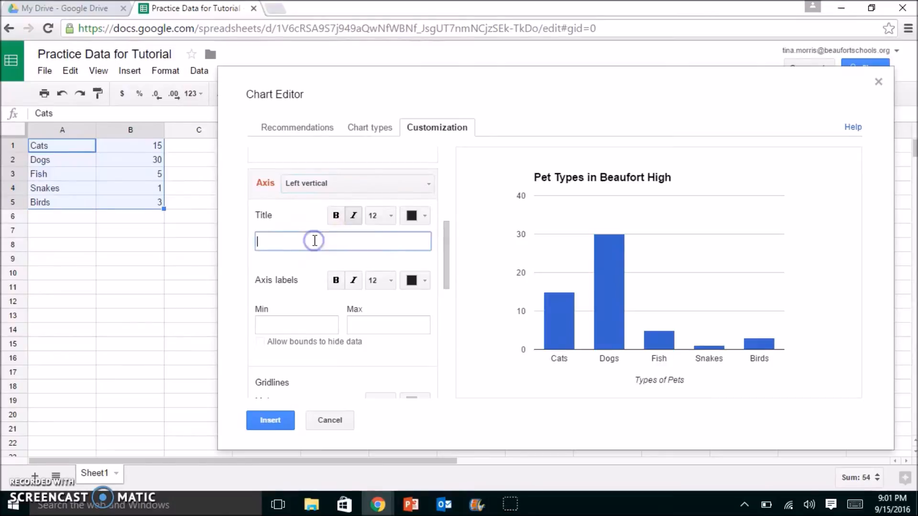
pyautogui.write('Count')
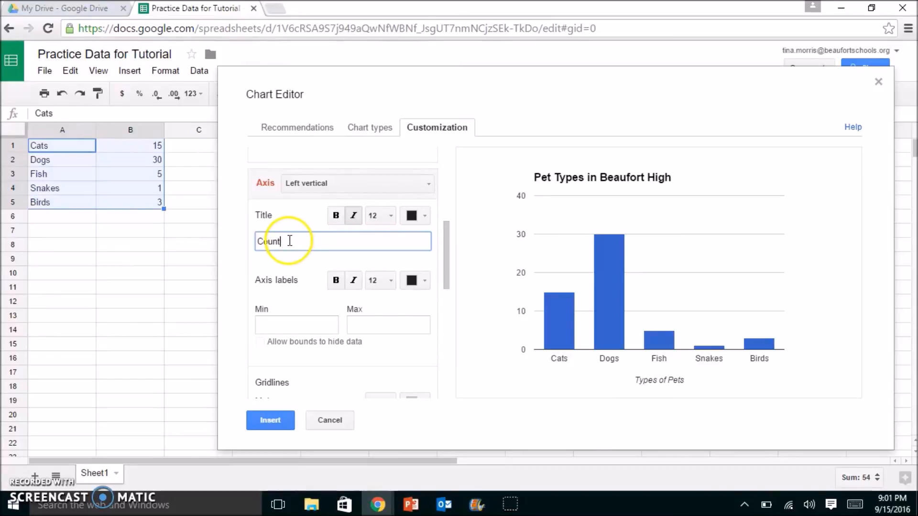
pyautogui.click(292, 218)
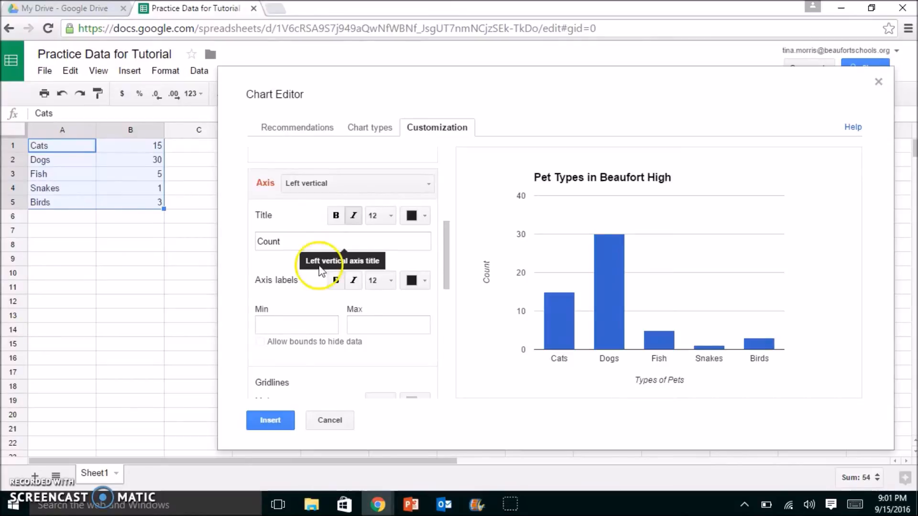
# Insert the pet chart into the sheet and move it beside the data, starting around column D.
pyautogui.click(270, 421)
pyautogui.moveTo(282, 170); pyautogui.dragTo(474, 177)
pyautogui.click(723, 281)
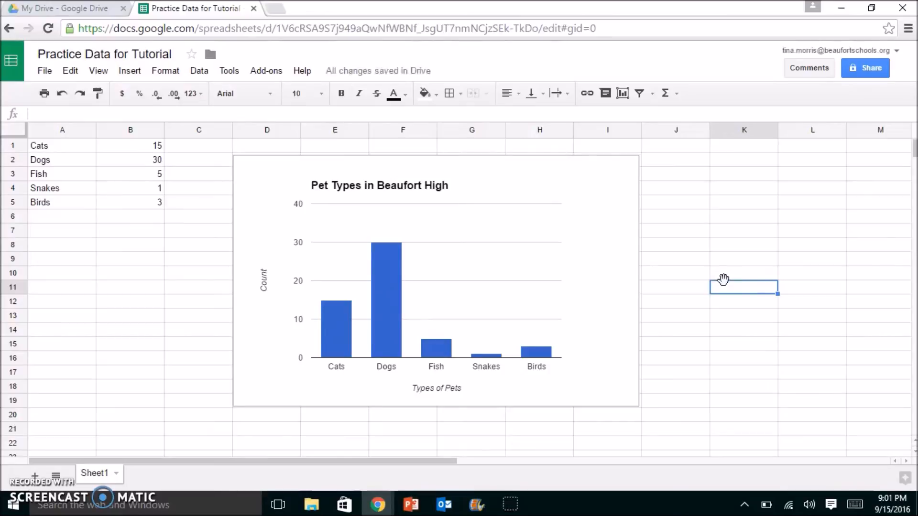
# Enter the values 0, 5, 10, 15, 20, 25 and 30 in cells A63 to A69.
pyautogui.moveTo(915, 151); pyautogui.dragTo(916, 171)
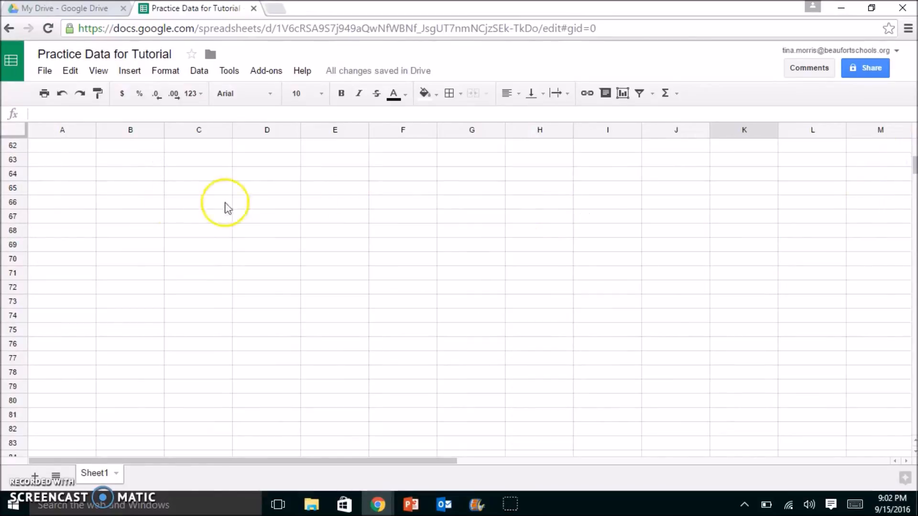
pyautogui.click(71, 161)
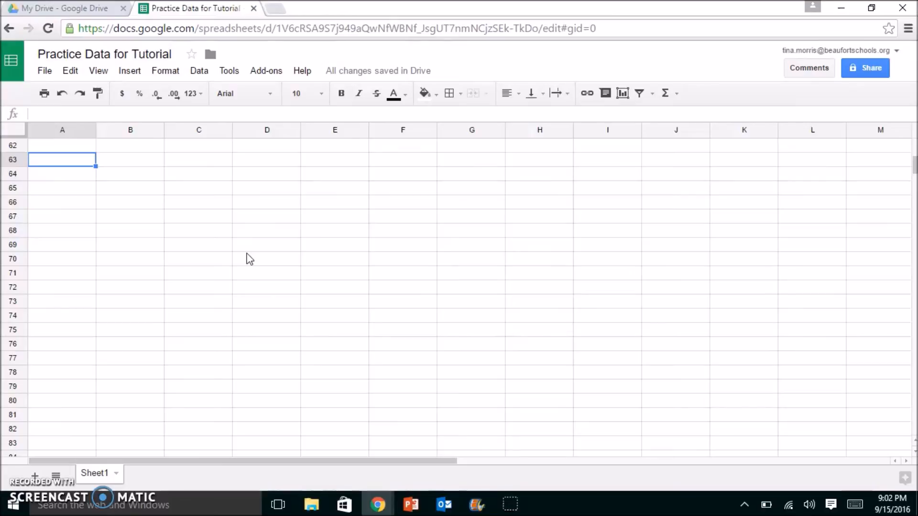
pyautogui.write('0')
pyautogui.press('Return')
pyautogui.write('5')
pyautogui.press('Return')
pyautogui.write('10')
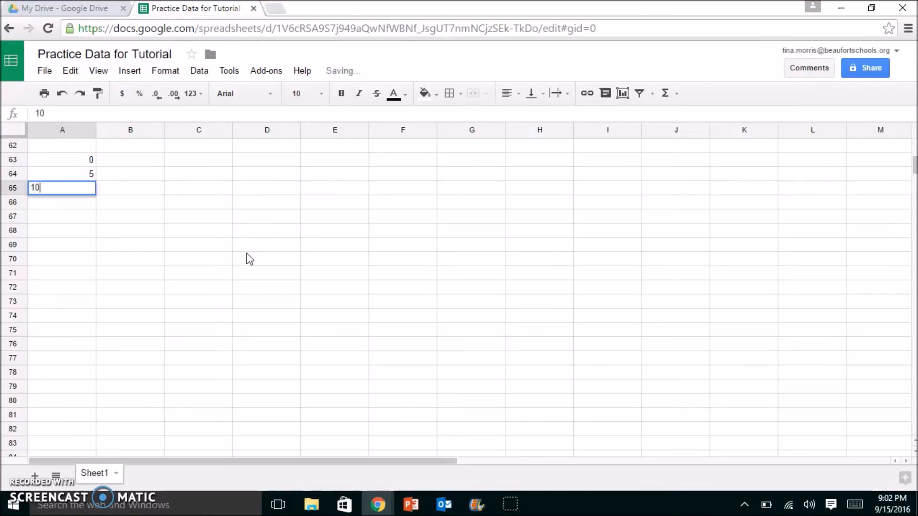
pyautogui.press('Return')
pyautogui.write('15')
pyautogui.press('Return')
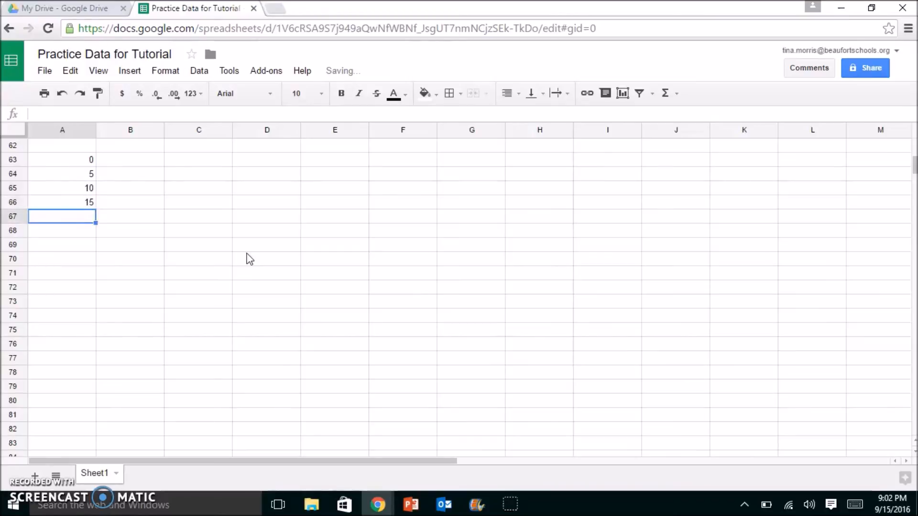
pyautogui.write('20')
pyautogui.press('Return')
pyautogui.write('25')
pyautogui.press('Return')
pyautogui.write('30')
# Enter the values 1, 2, 4, 8, 16, 32 and 64 in cells B63 to B69.
pyautogui.press('Tab')
pyautogui.press('Up')
pyautogui.press('Up')
pyautogui.press('Up')
pyautogui.press('Up')
pyautogui.press('Up')
pyautogui.press('Up')
pyautogui.write('1')
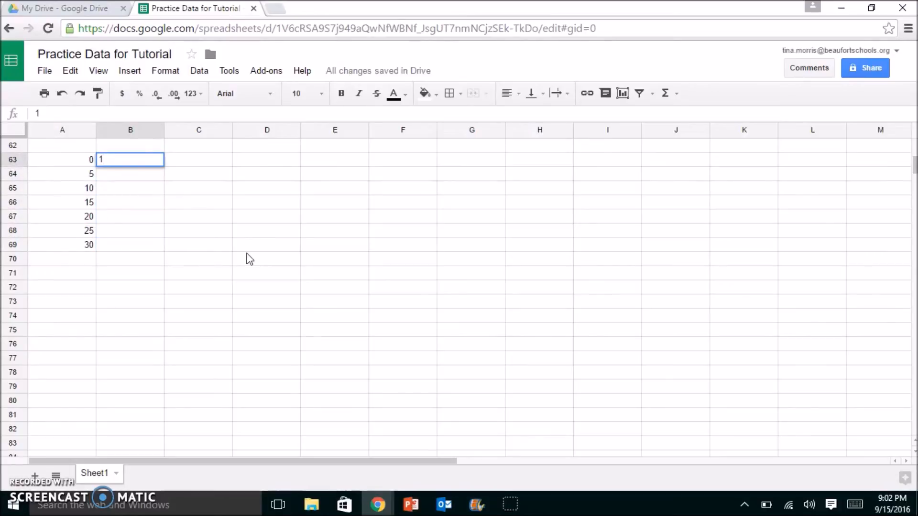
pyautogui.press('Return')
pyautogui.write('2')
pyautogui.press('Return')
pyautogui.write('4')
pyautogui.press('Return')
pyautogui.write('8')
pyautogui.press('Return')
pyautogui.write('16')
pyautogui.press('Return')
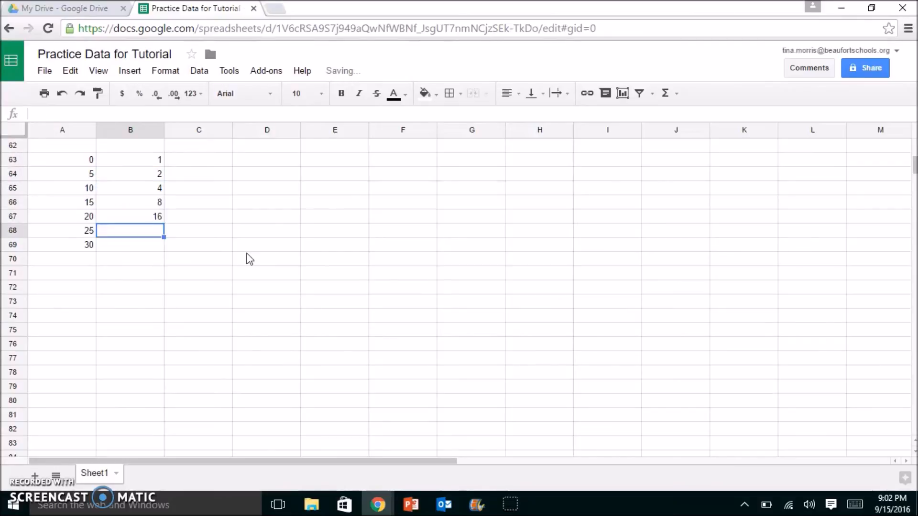
pyautogui.write('32')
pyautogui.press('Return')
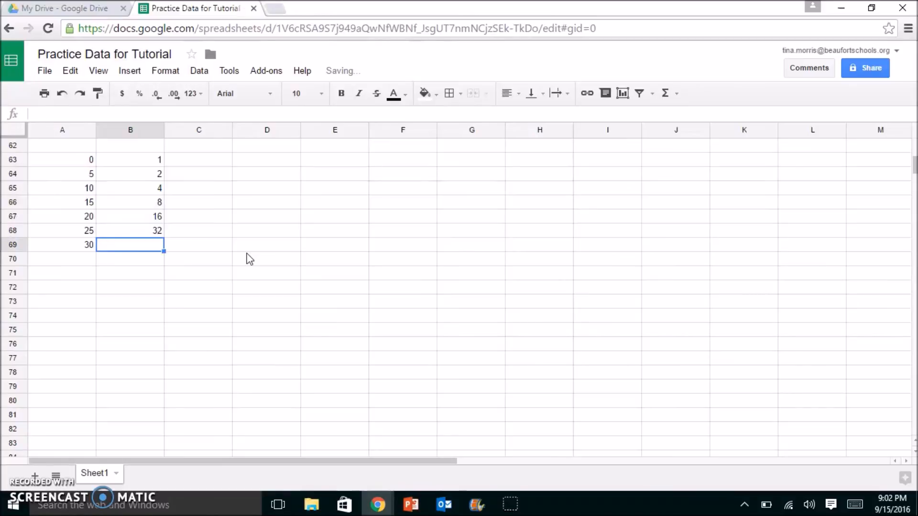
pyautogui.write('64')
pyautogui.press('Return')
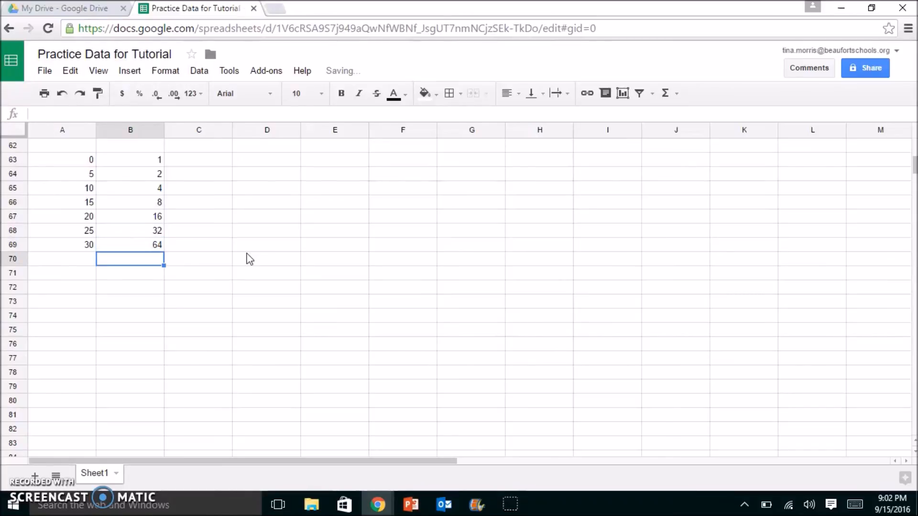
pyautogui.click(181, 299)
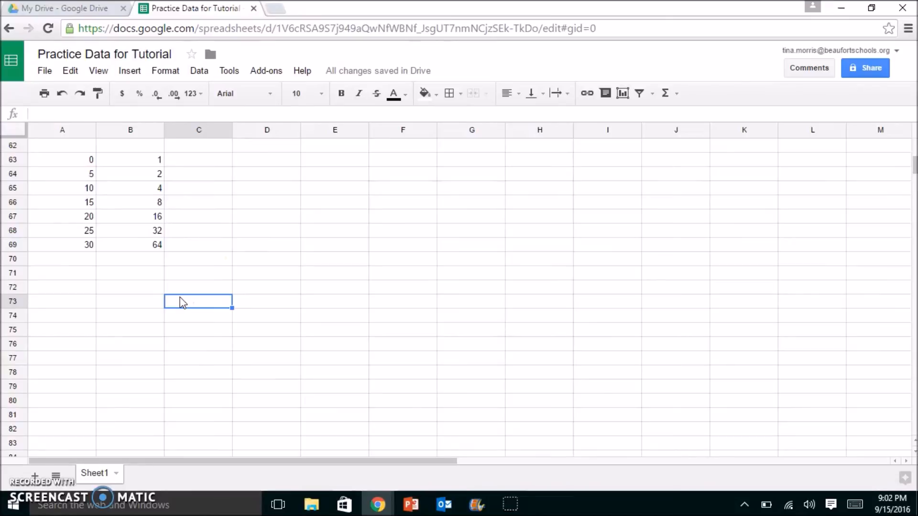
# Start a new chart from the data in A63:B69 and choose the recommended line chart.
pyautogui.click(80, 161)
pyautogui.moveTo(80, 161); pyautogui.dragTo(123, 245)
pyautogui.click(137, 74)
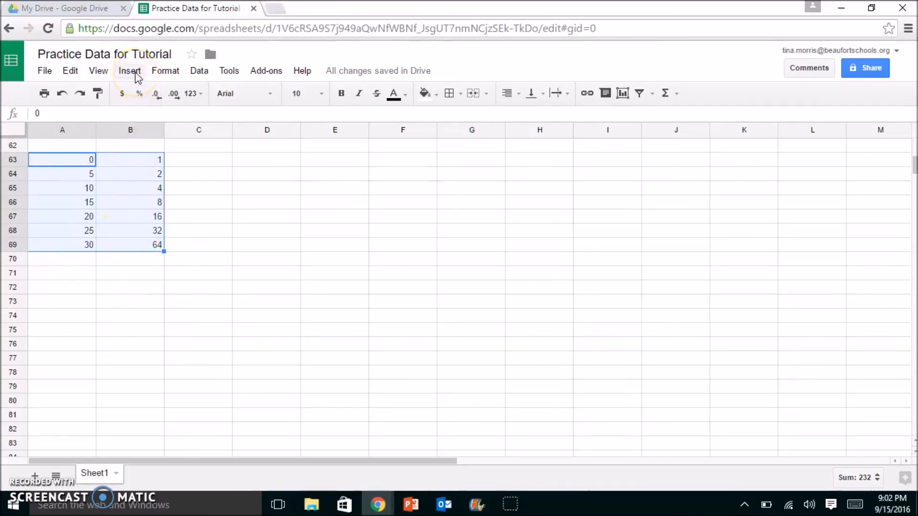
pyautogui.click(130, 72)
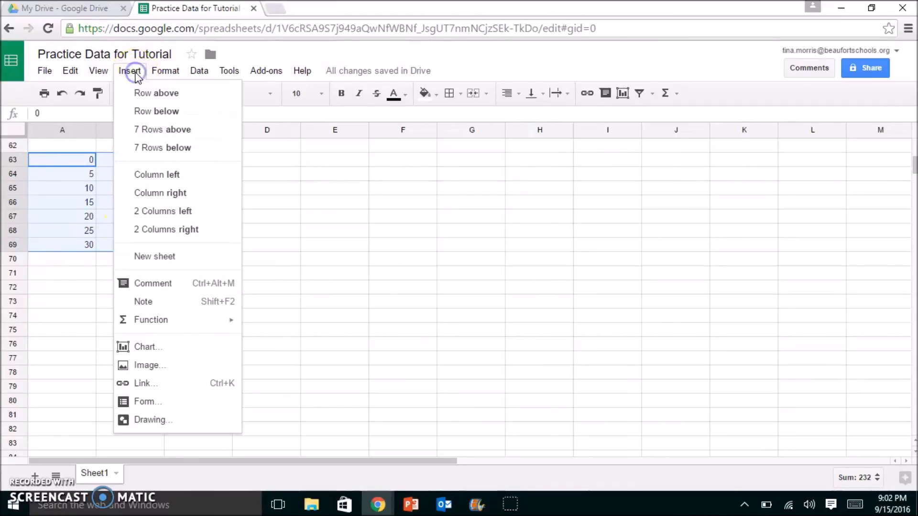
pyautogui.click(145, 347)
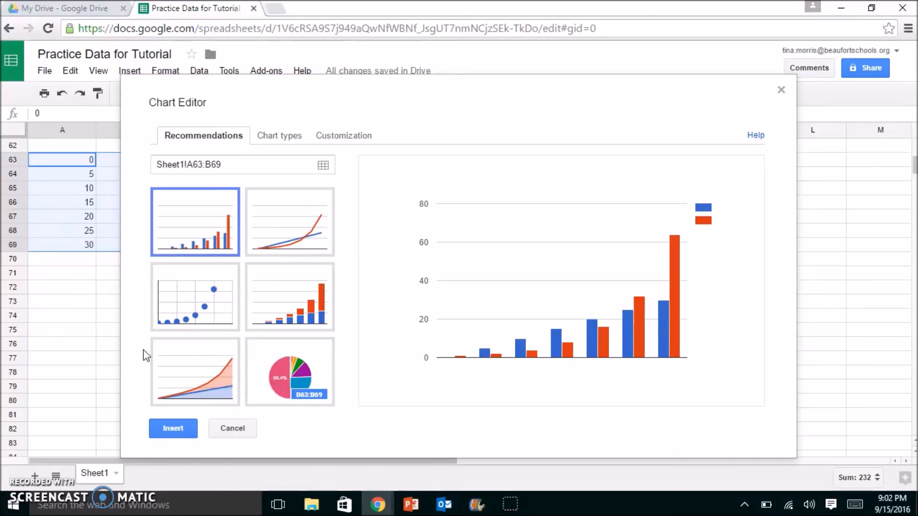
pyautogui.click(285, 246)
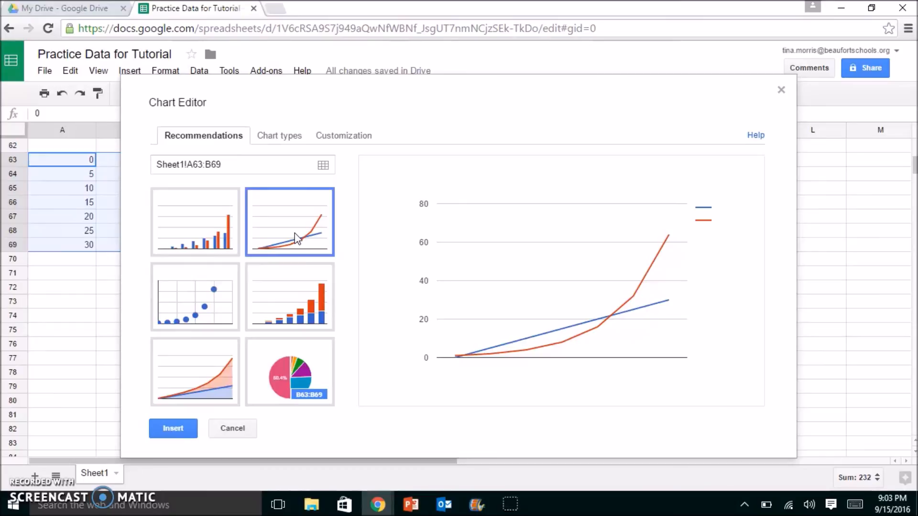
# Turn on Aggregate column A for the line chart and move the Chart Editor clear of the data.
pyautogui.click(278, 139)
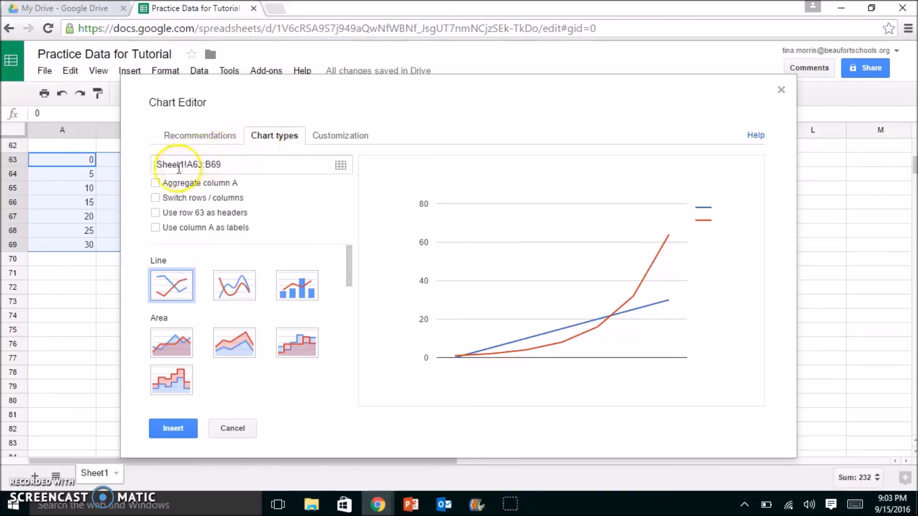
pyautogui.click(156, 183)
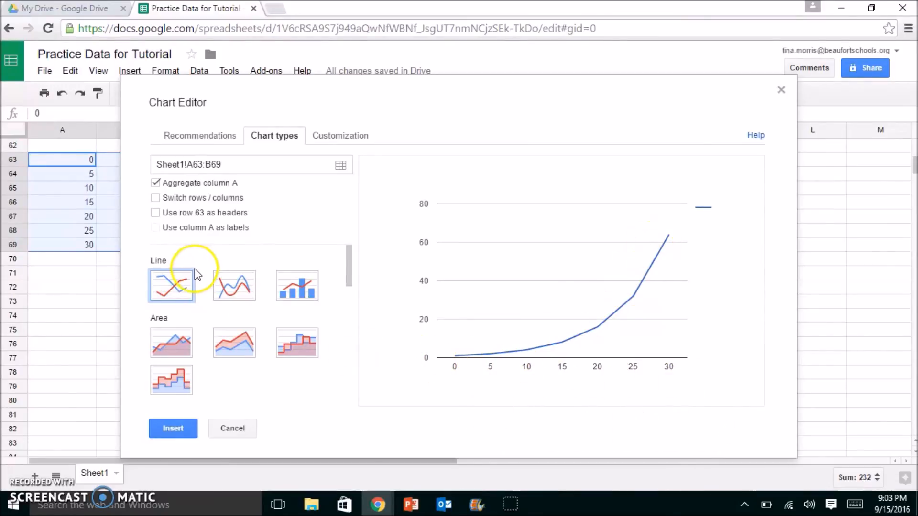
pyautogui.moveTo(323, 98); pyautogui.dragTo(389, 96)
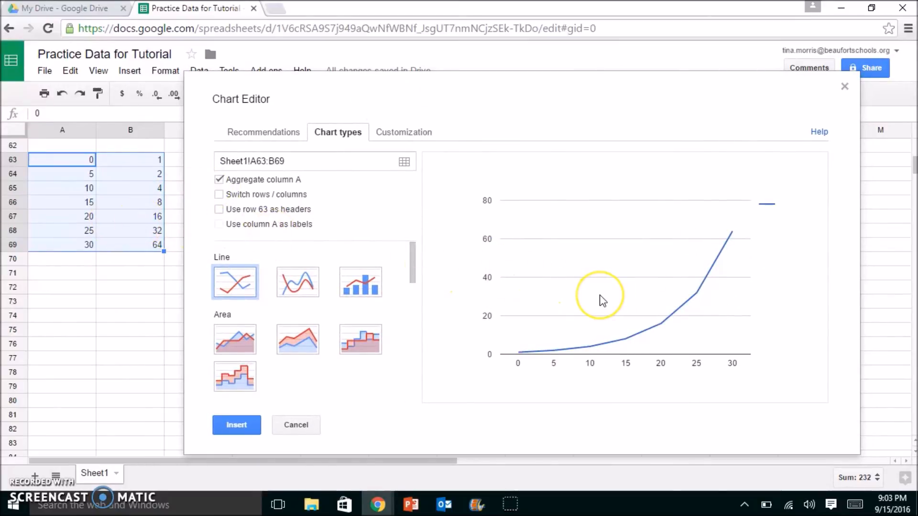
# Set the line chart's title to "Bacterial Growth in Agar".
pyautogui.click(411, 135)
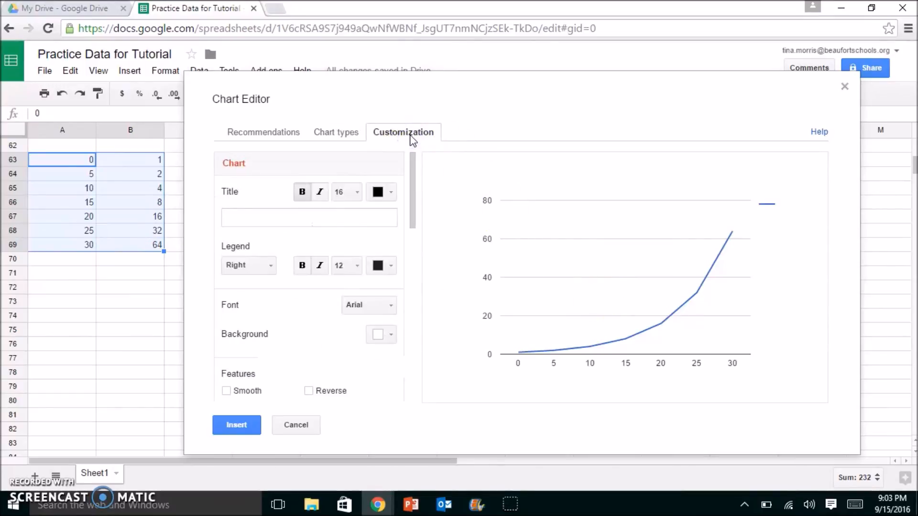
pyautogui.click(304, 220)
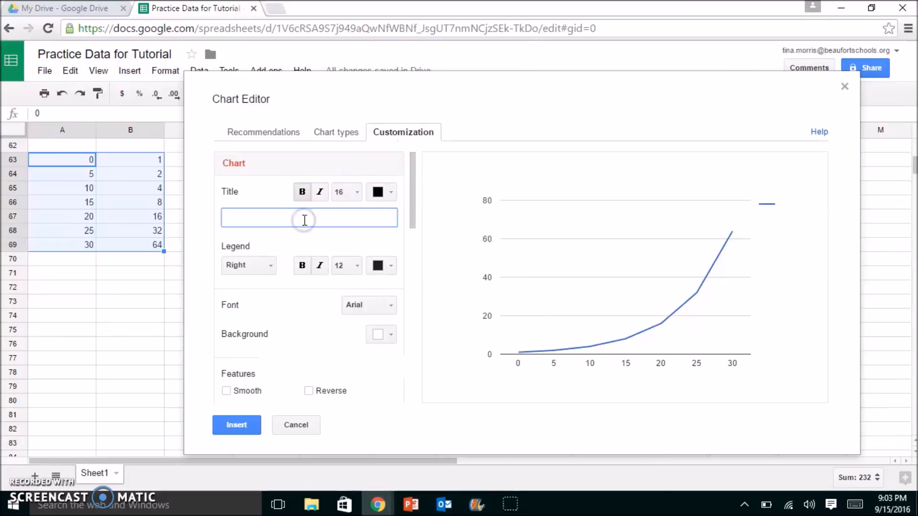
pyautogui.write('Bacterial G')
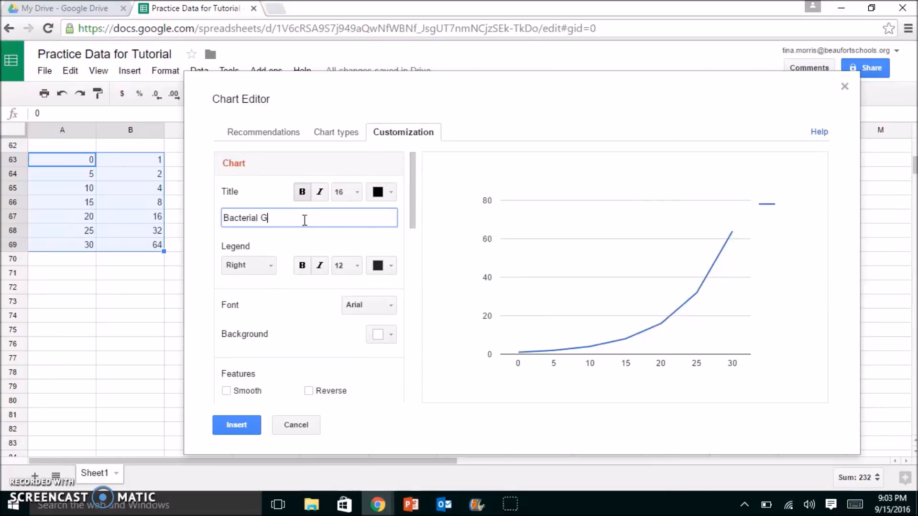
pyautogui.write('rowth in Agar')
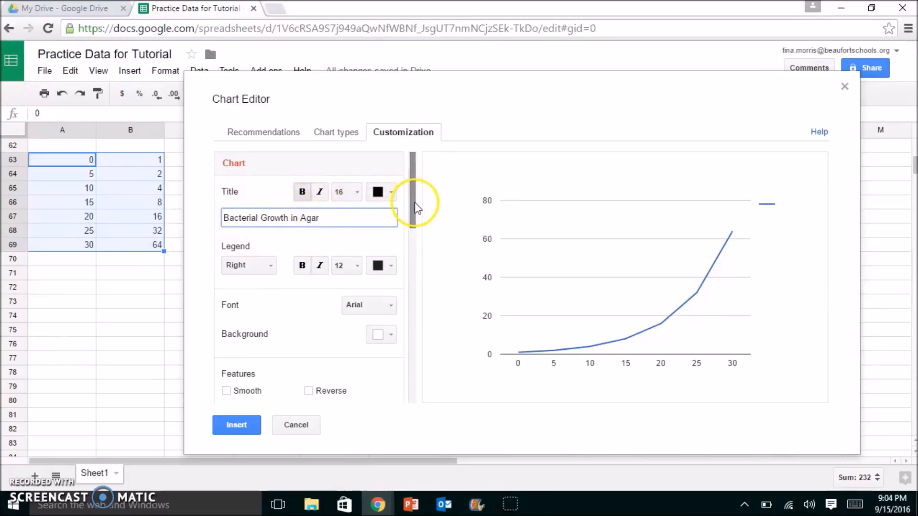
# Remove the line chart's legend by setting it to None.
pyautogui.click(271, 267)
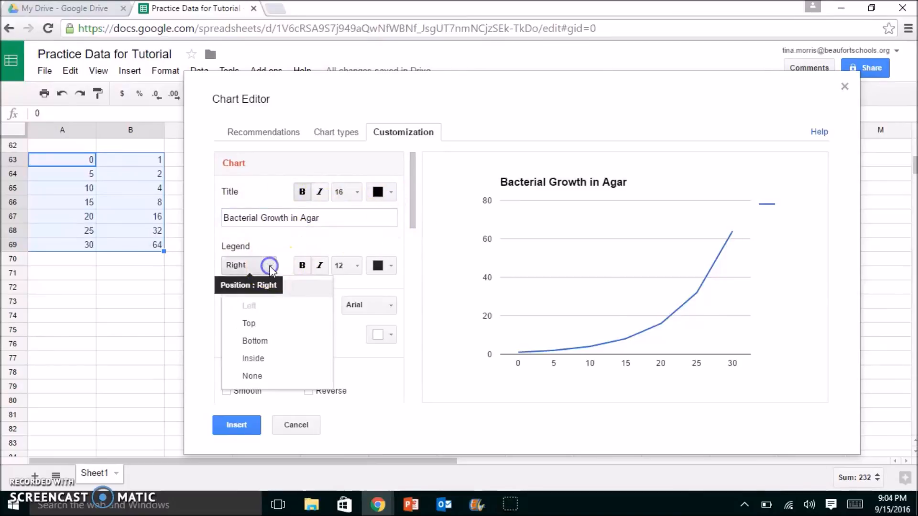
pyautogui.click(260, 377)
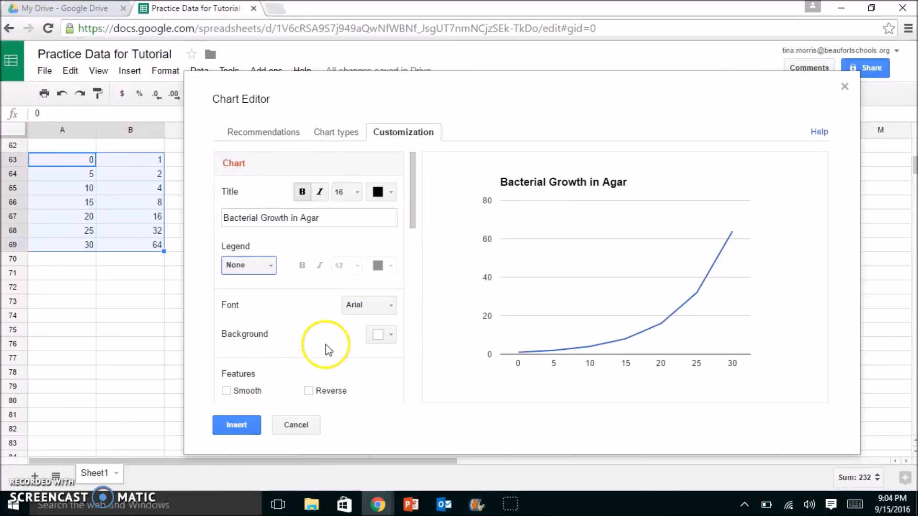
# Set the line chart's horizontal axis title to "Time (min)".
pyautogui.moveTo(415, 225); pyautogui.dragTo(414, 282)
pyautogui.moveTo(412, 302); pyautogui.dragTo(412, 305)
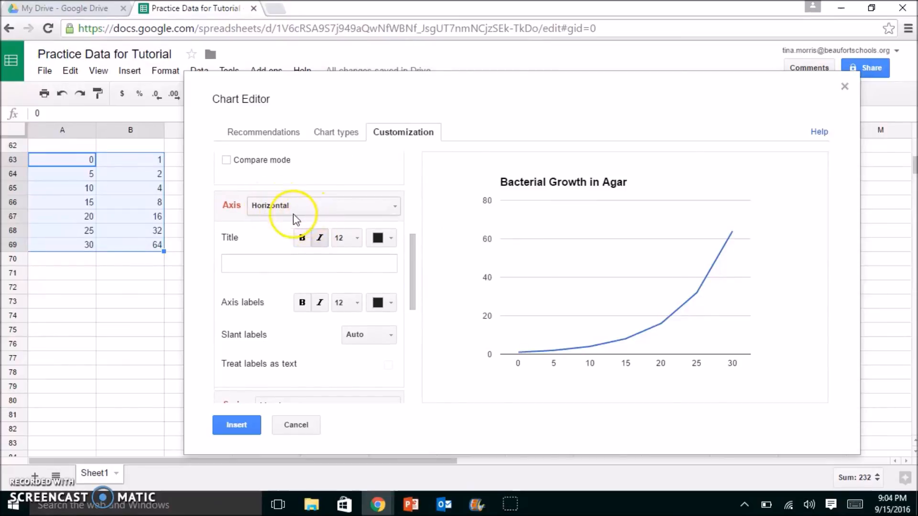
pyautogui.click(259, 266)
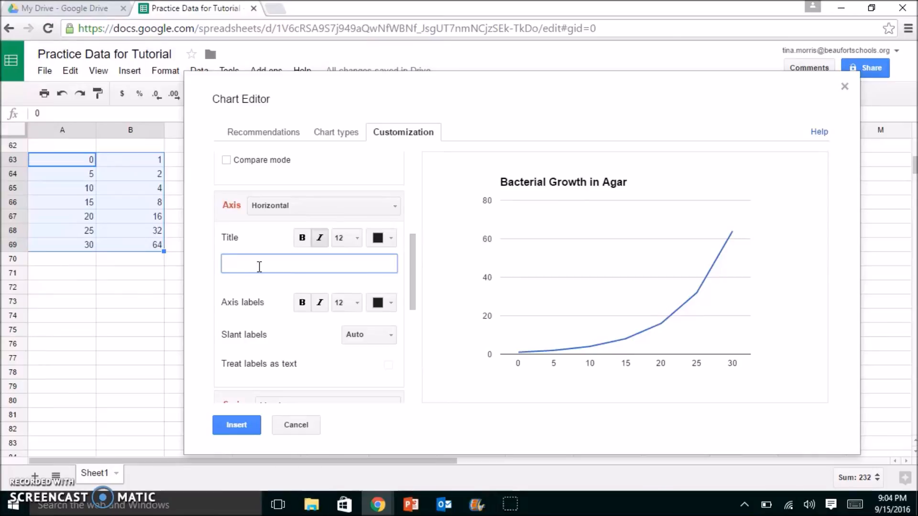
pyautogui.write('Time (min)')
pyautogui.click(258, 284)
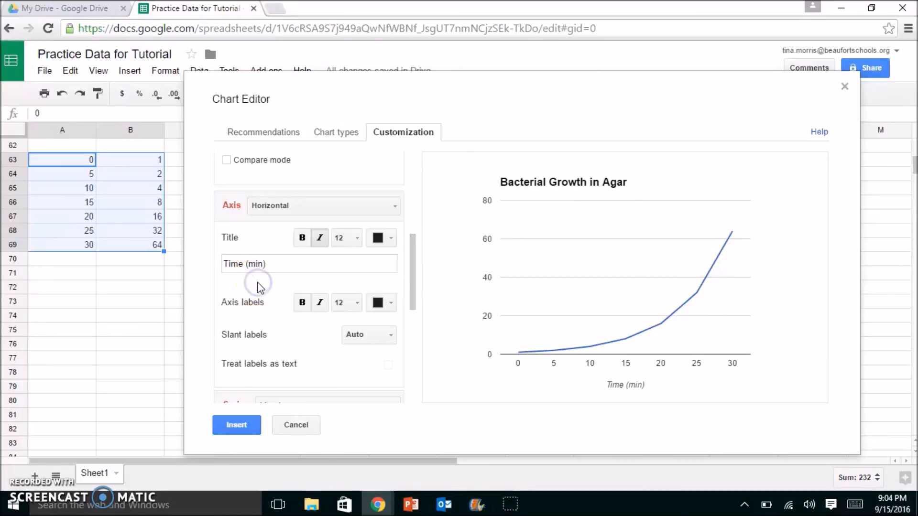
# Set the line chart's left vertical axis title to "Population (Count)".
pyautogui.click(319, 207)
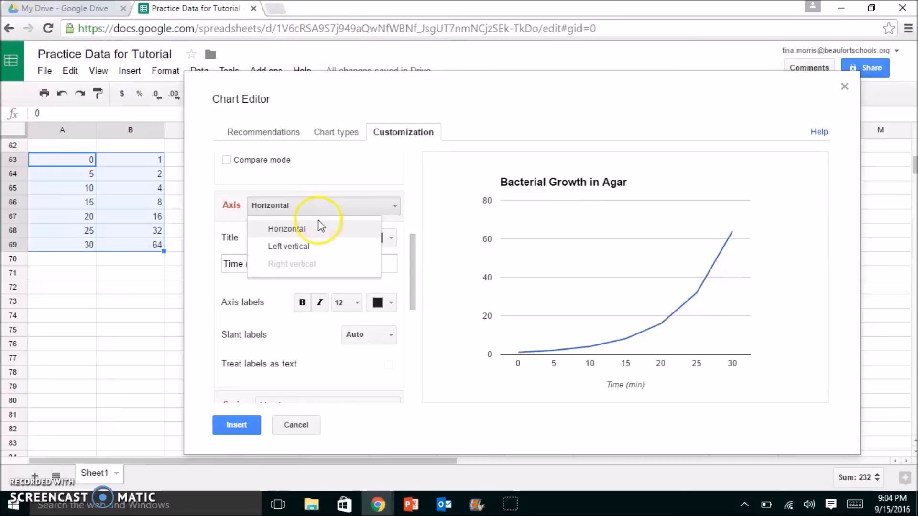
pyautogui.click(316, 248)
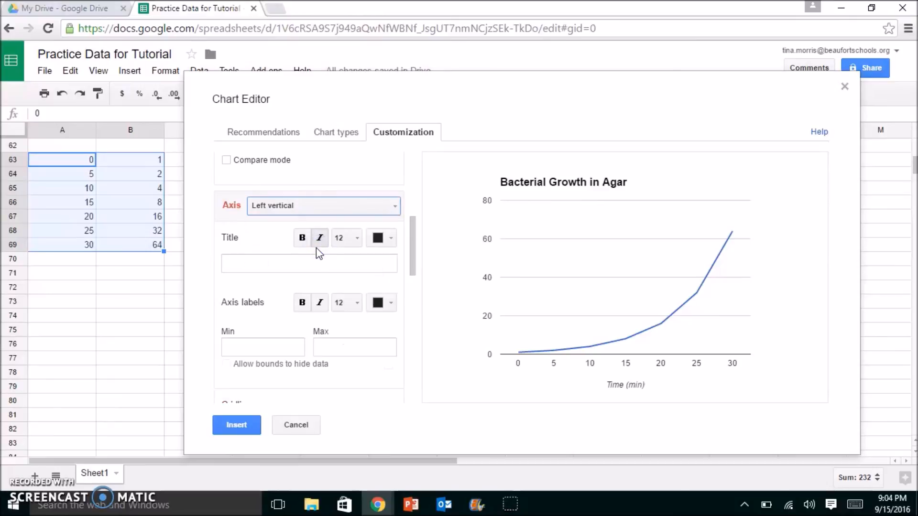
pyautogui.click(279, 262)
pyautogui.write('P')
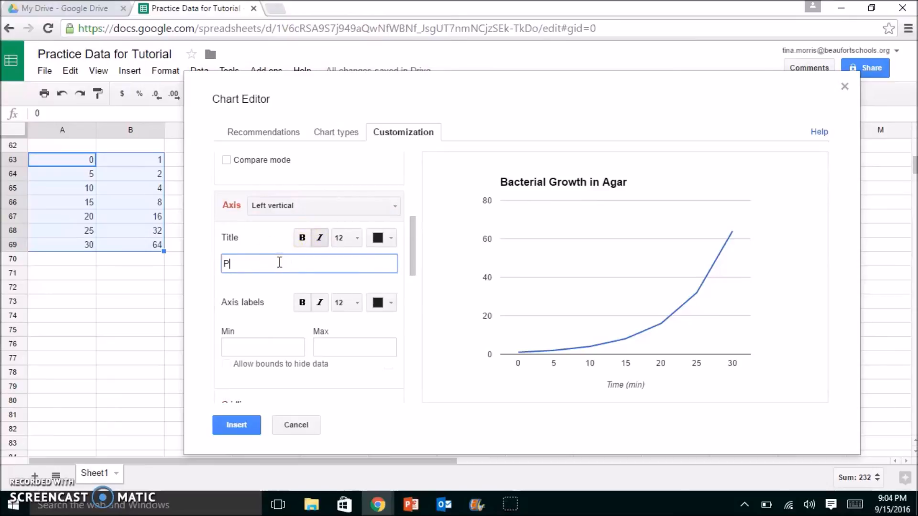
pyautogui.write('opulation (Count)')
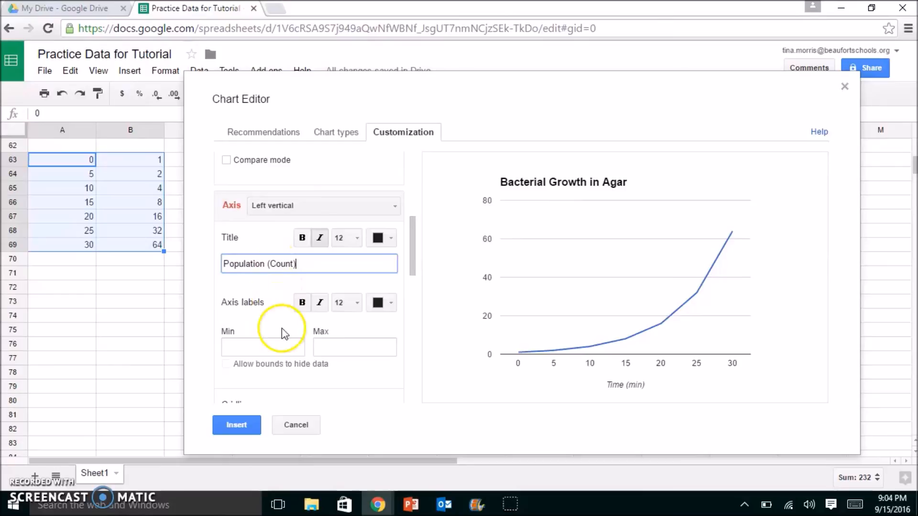
# Insert the line chart into the sheet and move it beside the data in A63:B69.
pyautogui.click(244, 414)
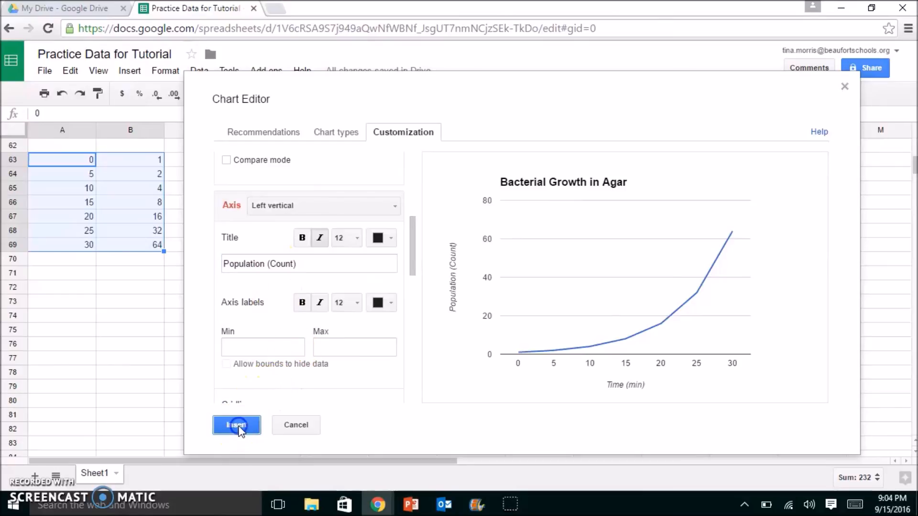
pyautogui.moveTo(273, 179); pyautogui.dragTo(469, 165)
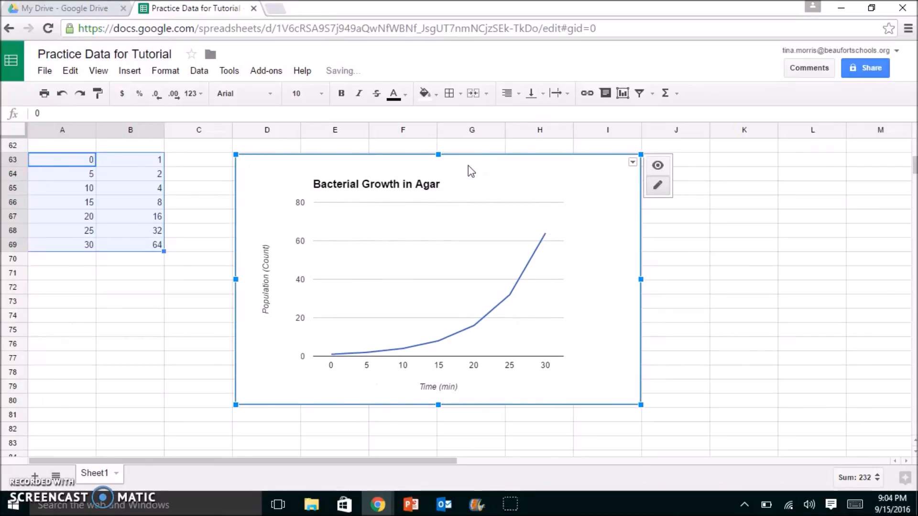